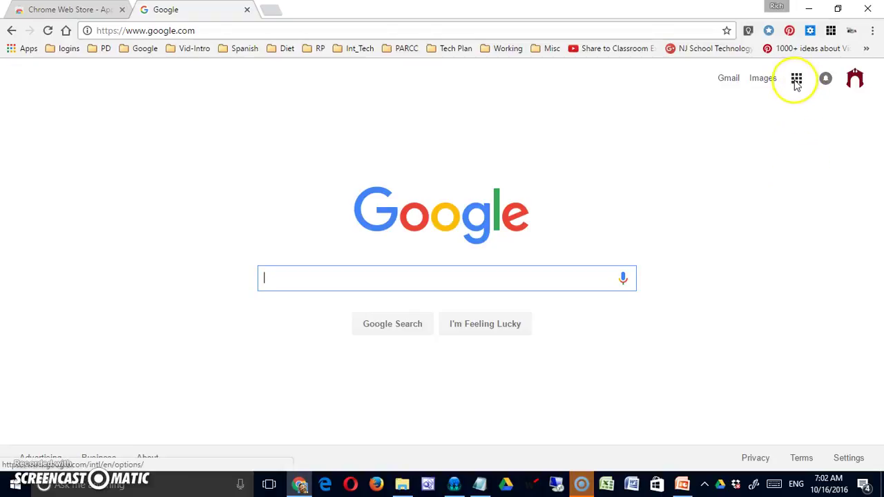
# View the apps offered in Google's own launcher on the homepage and close it again.
pyautogui.click(797, 81)
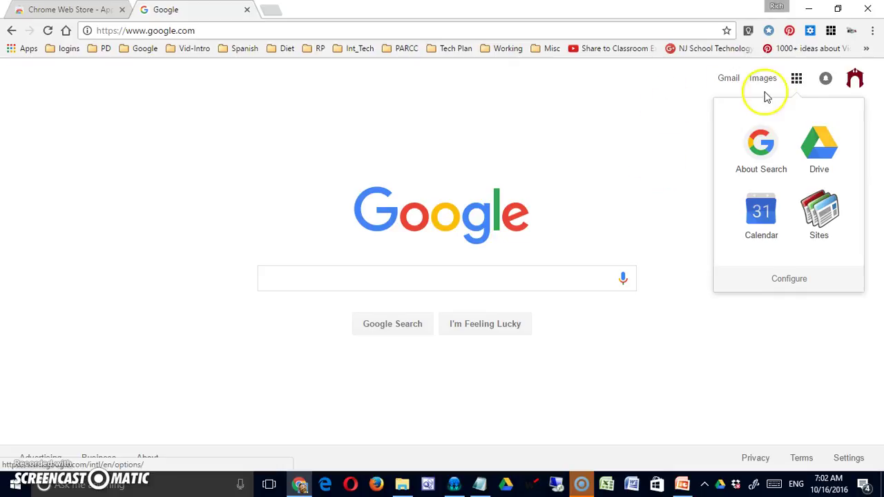
pyautogui.click(605, 135)
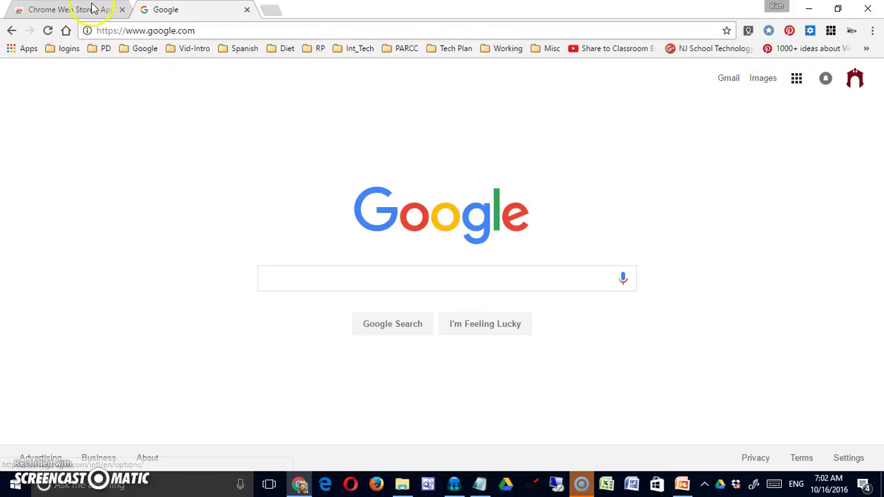
# Search the already open Chrome Web Store for "black menu".
pyautogui.click(48, 10)
pyautogui.click(98, 101)
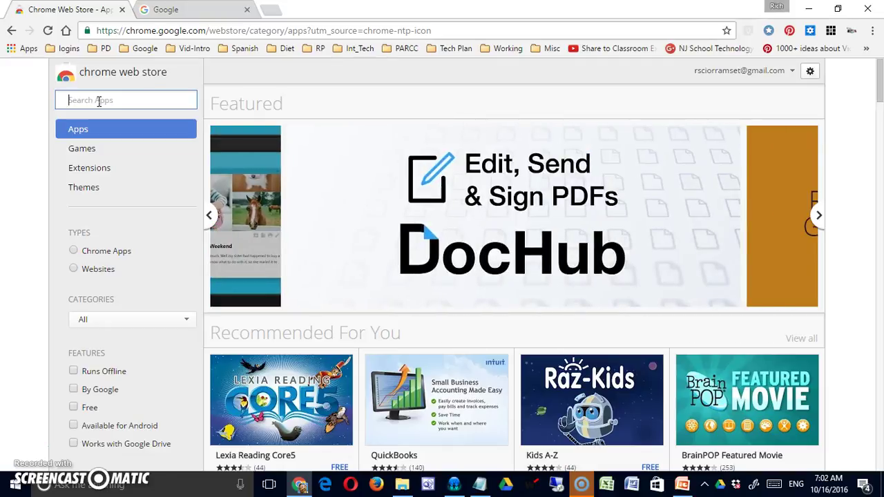
pyautogui.write('blac')
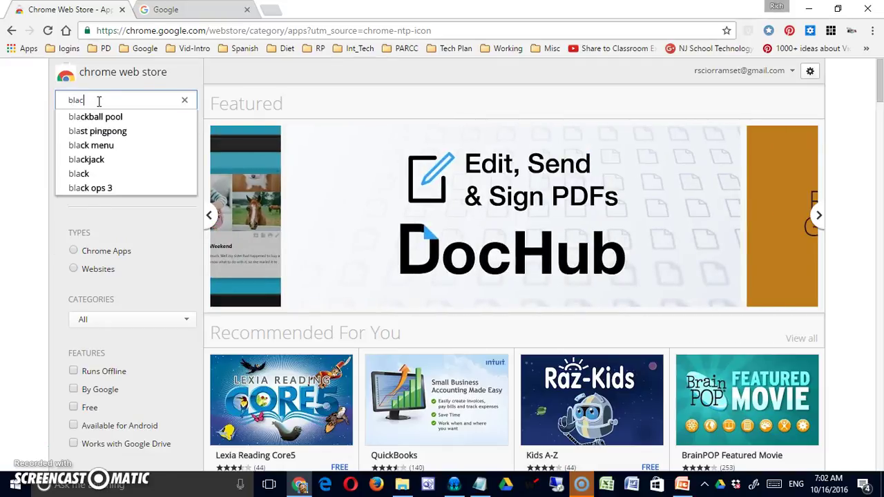
pyautogui.write('k menu')
pyautogui.press('Return')
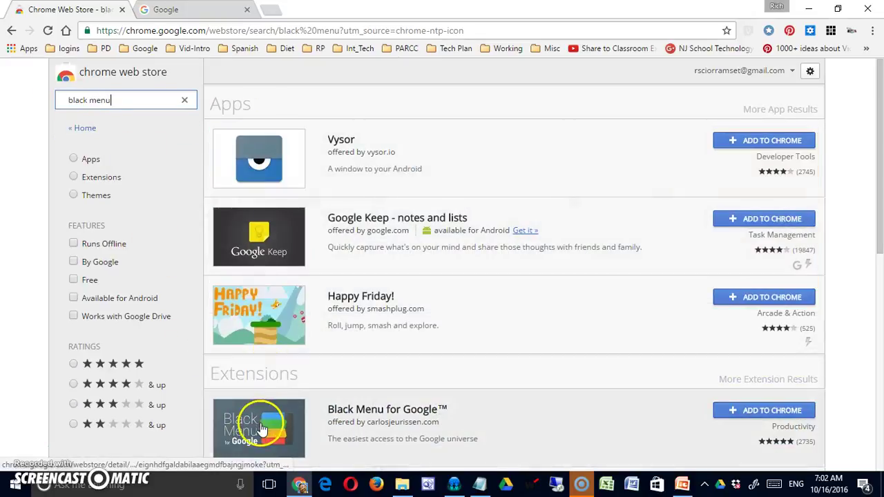
# Install the Black Menu for Google extension in Chrome and close its welcome page.
pyautogui.scroll(-2, 387, 422)
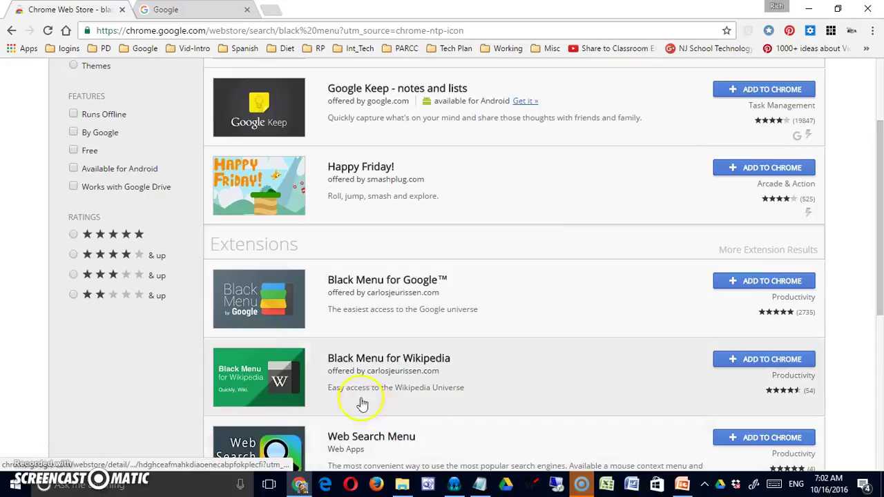
pyautogui.click(753, 286)
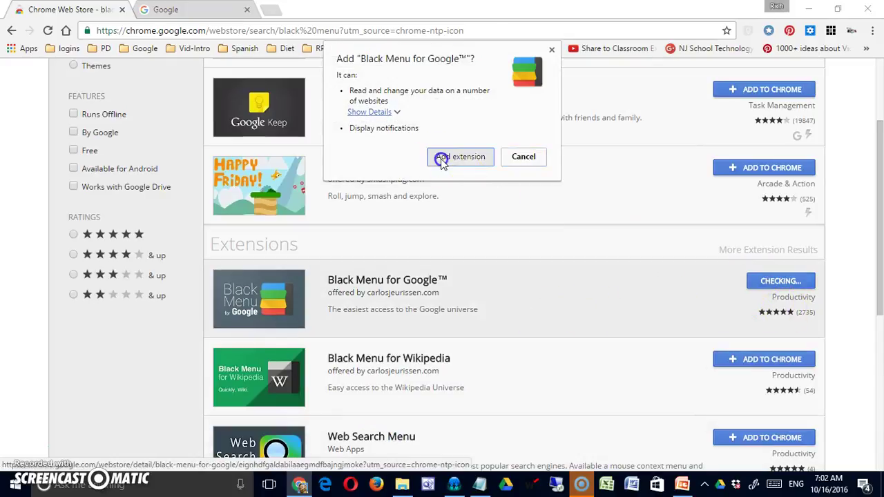
pyautogui.click(438, 156)
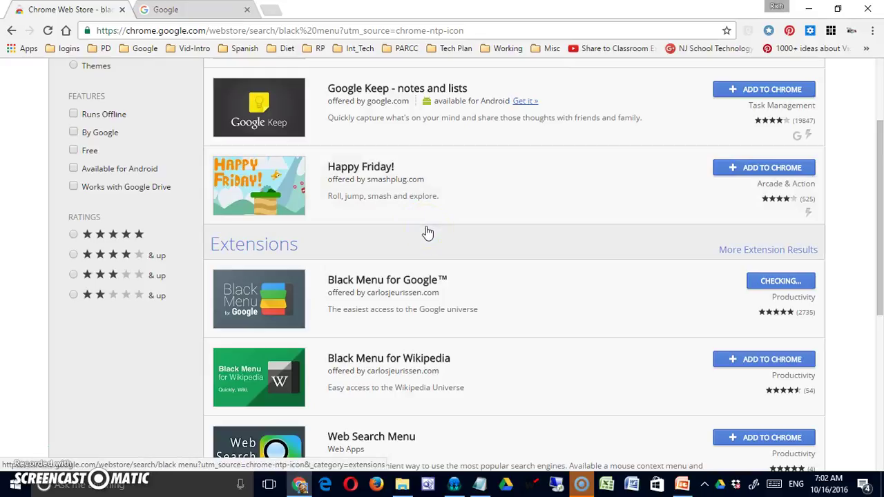
pyautogui.click(437, 228)
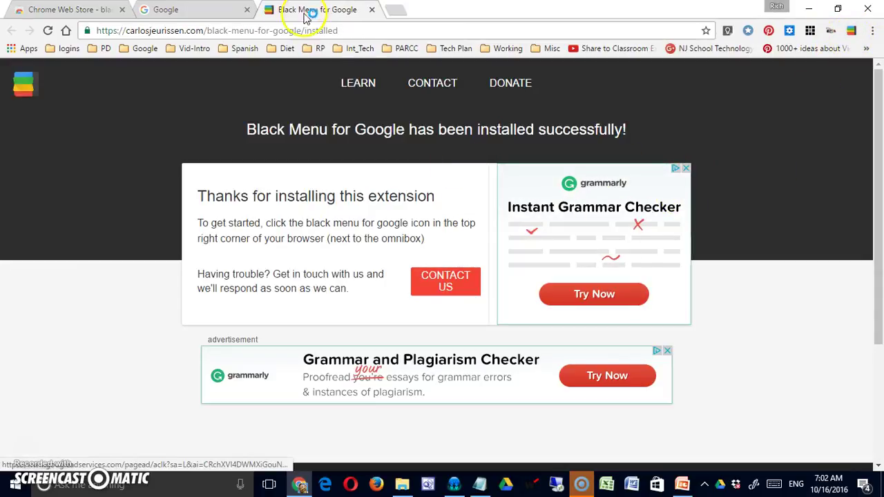
pyautogui.click(372, 10)
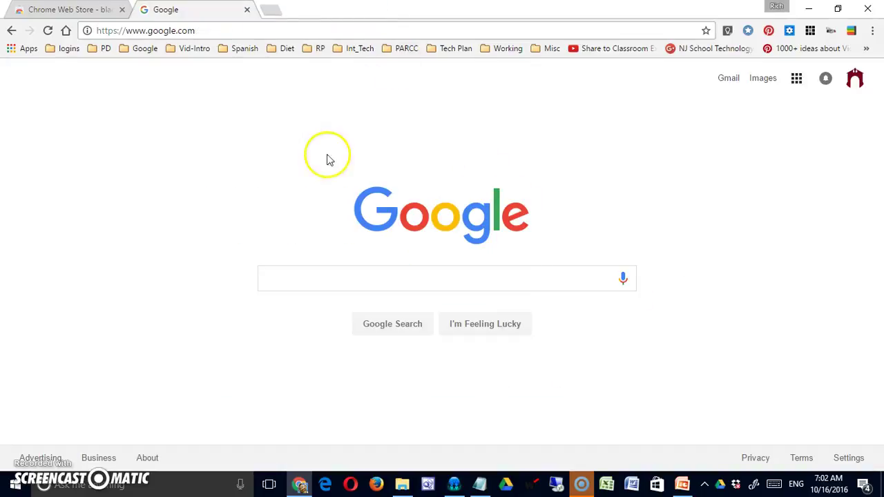
# Open the Black Menu extension, search for "halloween" in it and browse through all the results.
pyautogui.click(852, 32)
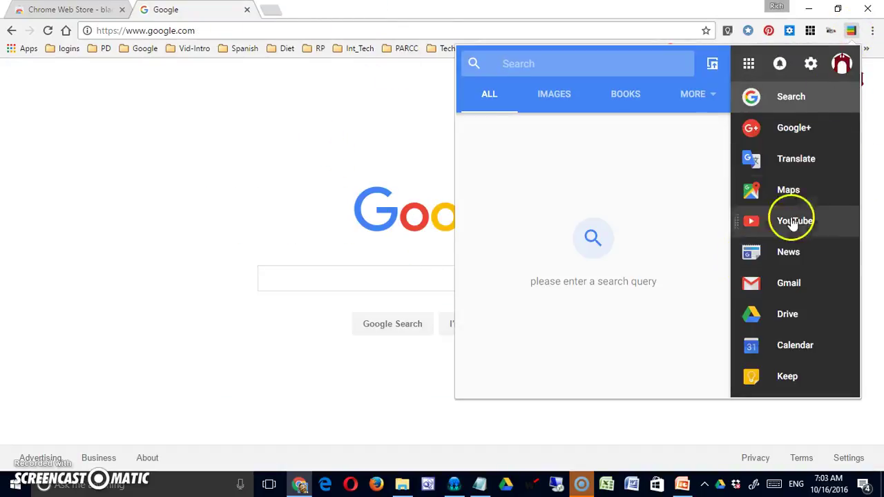
pyautogui.click(533, 66)
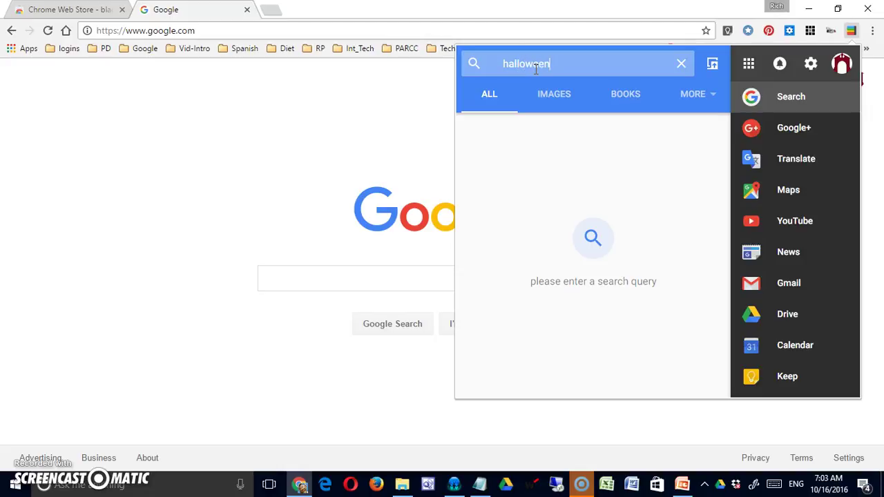
pyautogui.press('Return')
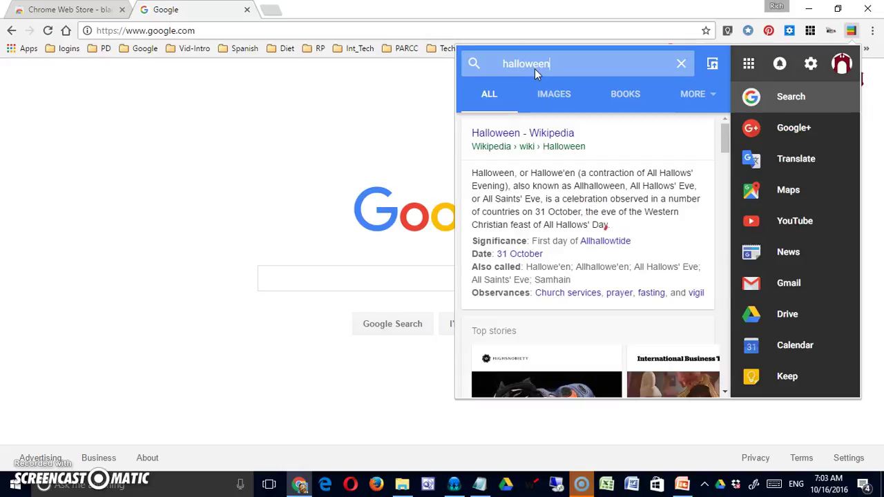
pyautogui.scroll(-3, 586, 123)
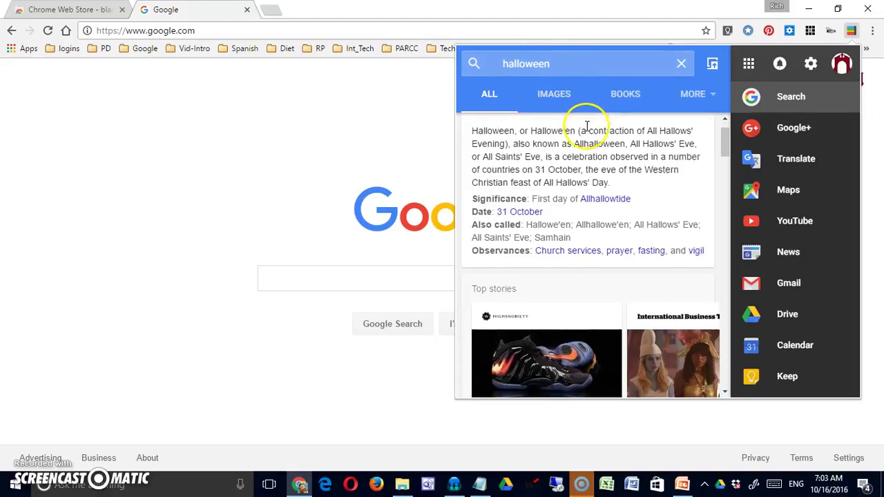
pyautogui.scroll(-8, 586, 132)
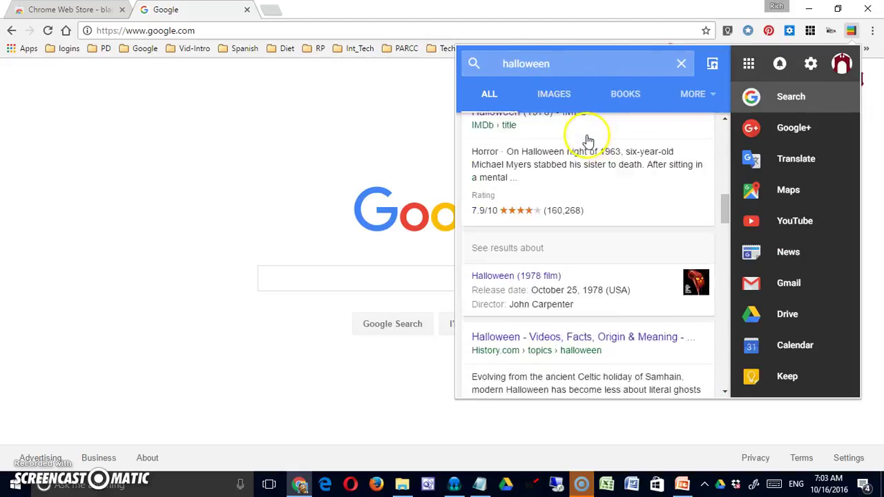
pyautogui.scroll(-10, 586, 140)
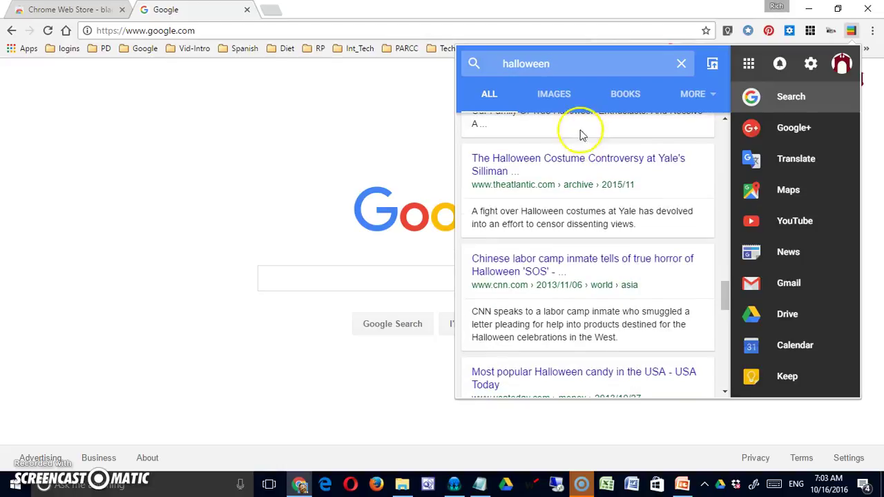
# Browse the image results and the book results of the halloween search.
pyautogui.click(558, 102)
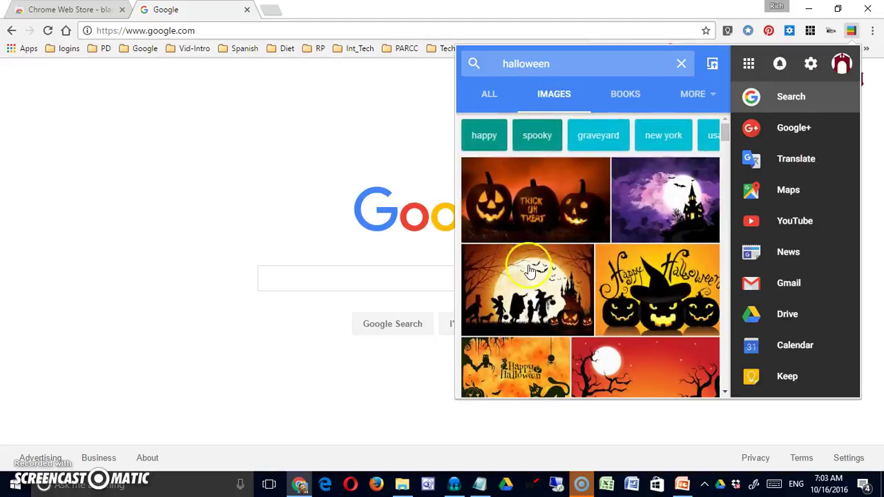
pyautogui.scroll(-3, 577, 254)
pyautogui.scroll(-10, 575, 250)
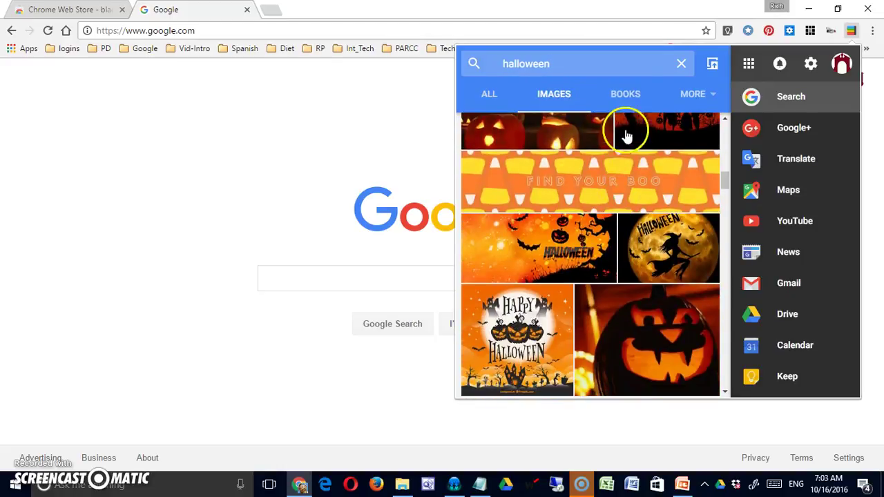
pyautogui.click(624, 97)
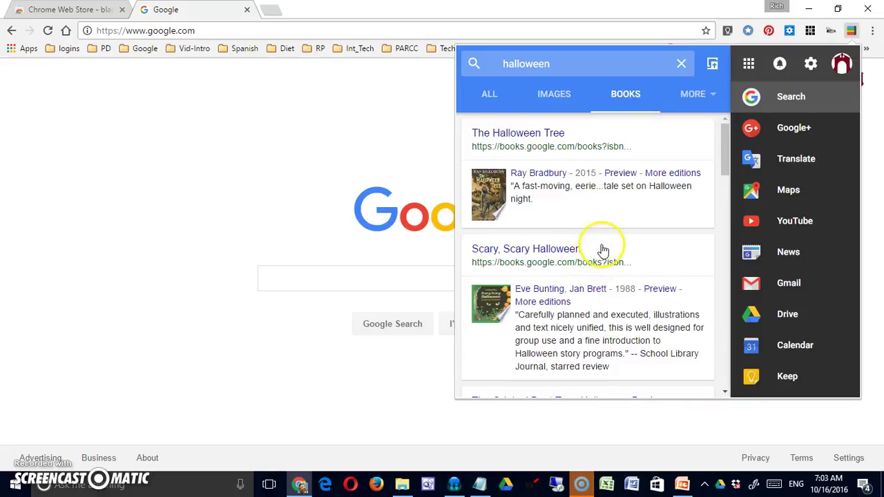
pyautogui.scroll(-4, 603, 252)
pyautogui.scroll(-5, 600, 255)
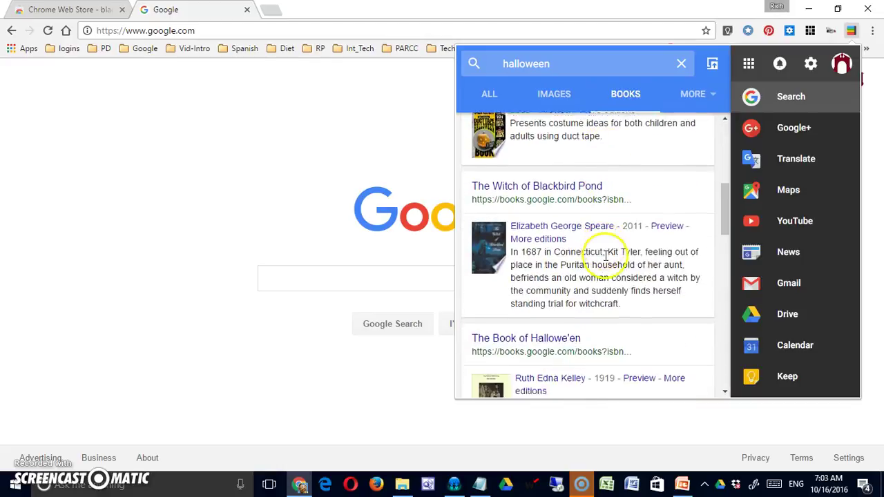
# Show the video results and the shopping results for the halloween search.
pyautogui.click(713, 99)
pyautogui.click(707, 120)
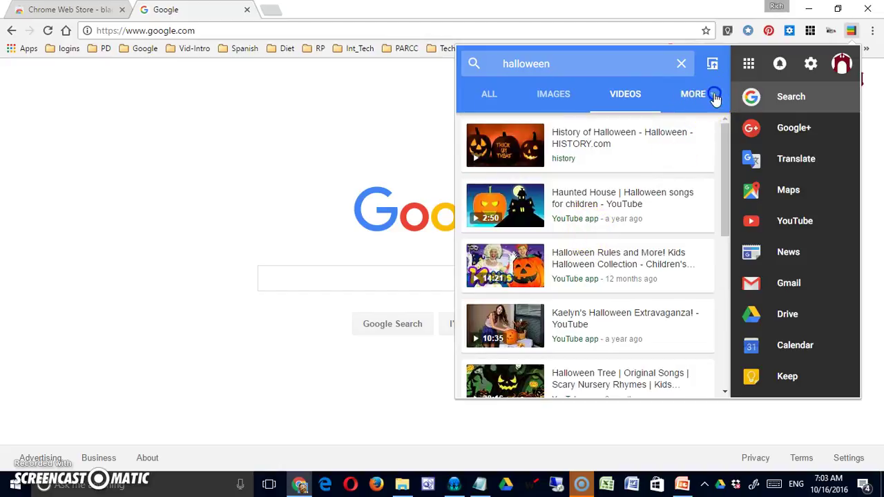
pyautogui.click(715, 97)
pyautogui.click(711, 99)
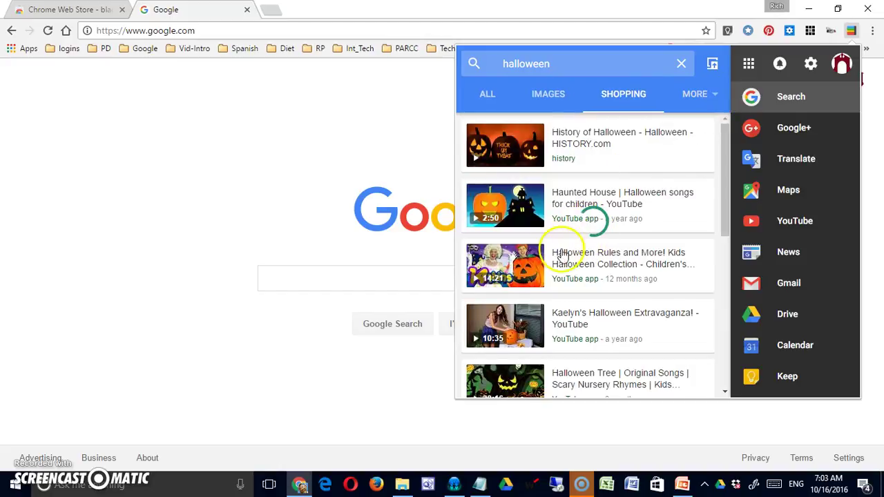
# Browse the news results for halloween and switch the search to blog results.
pyautogui.click(716, 96)
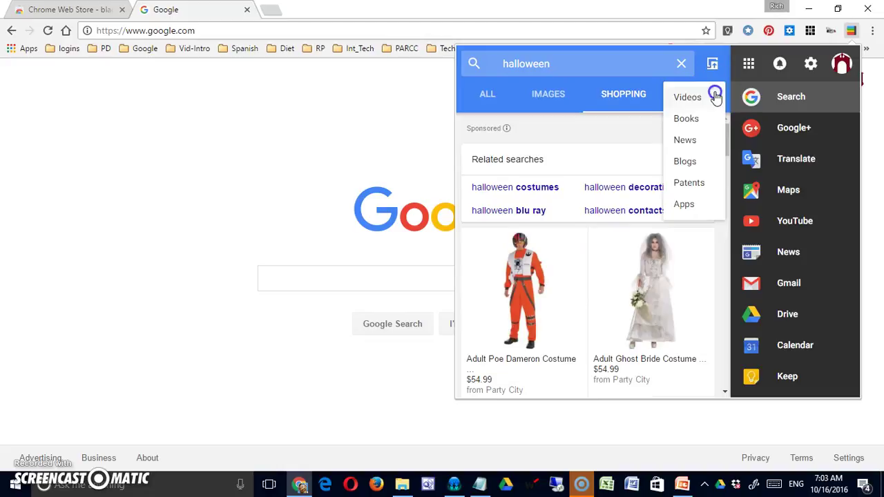
pyautogui.click(688, 141)
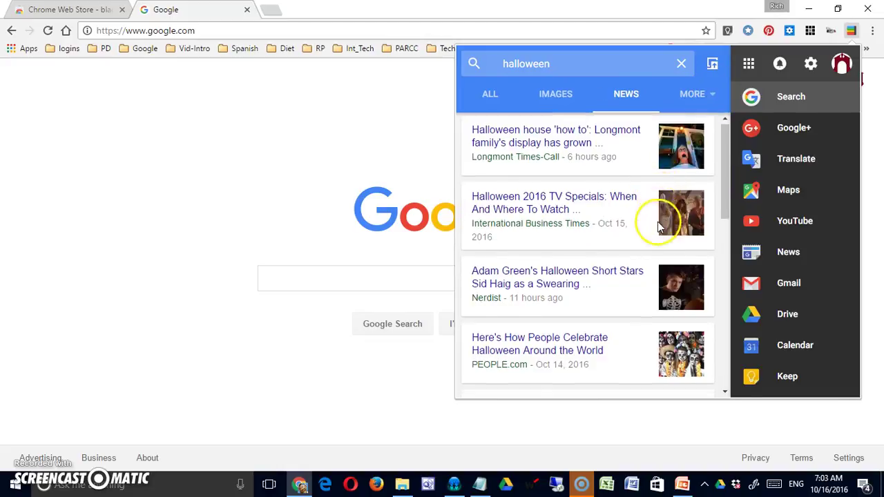
pyautogui.scroll(-5, 657, 223)
pyautogui.click(716, 95)
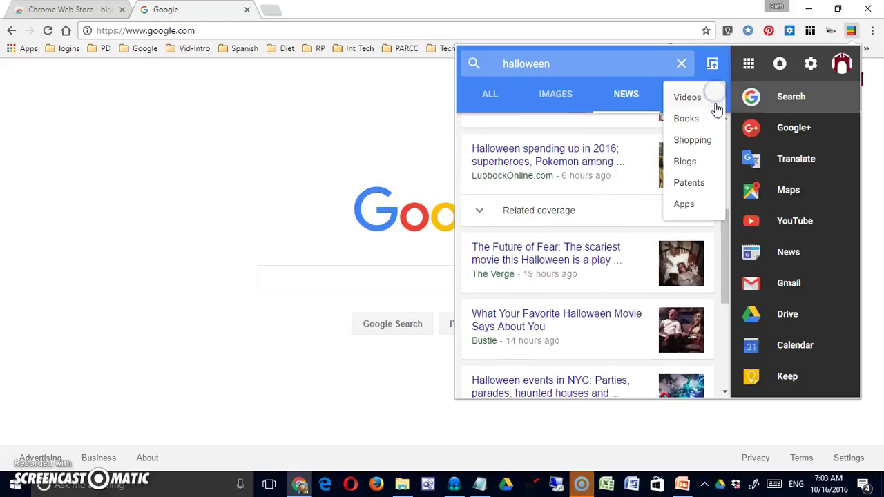
pyautogui.click(687, 165)
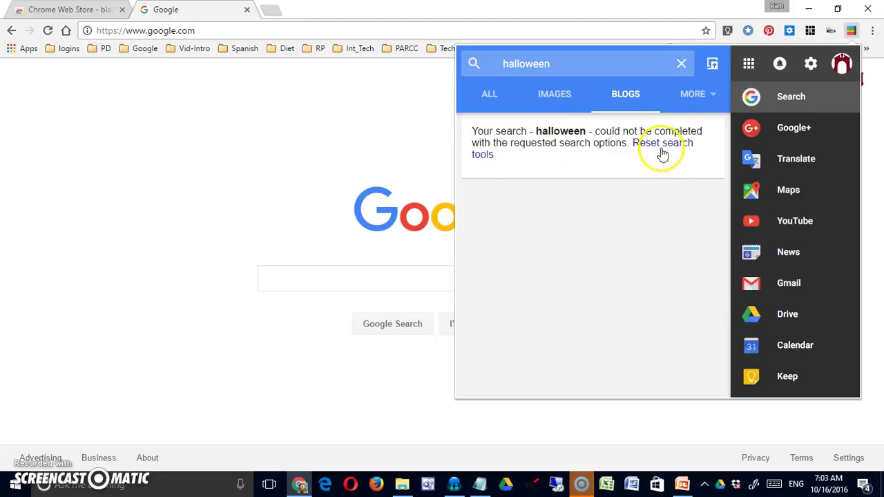
# Check the additional result categories and return the halloween search to image results.
pyautogui.click(719, 94)
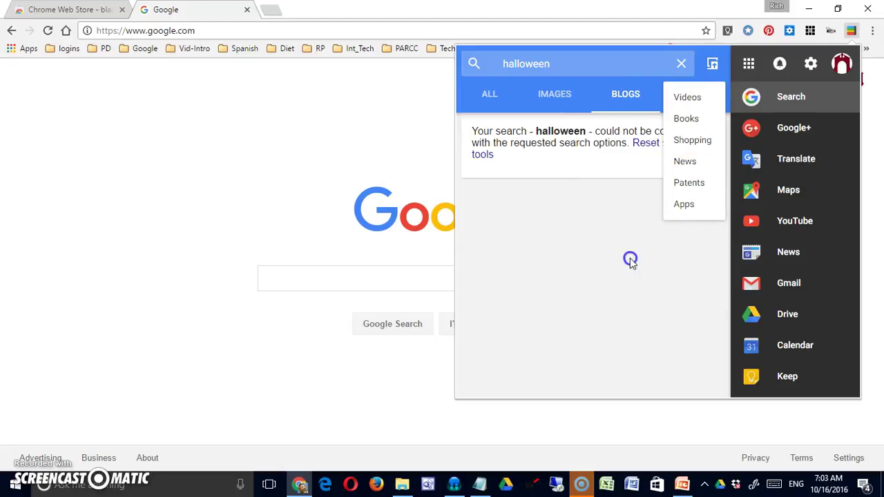
pyautogui.click(585, 114)
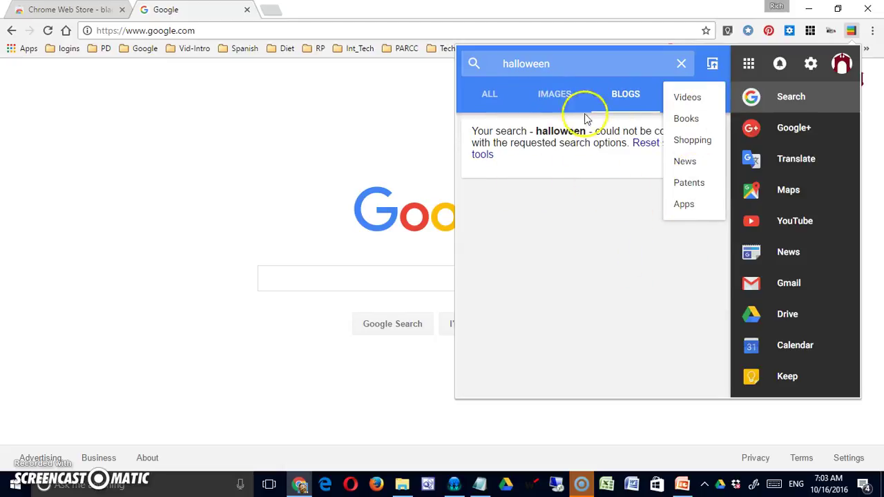
pyautogui.click(539, 63)
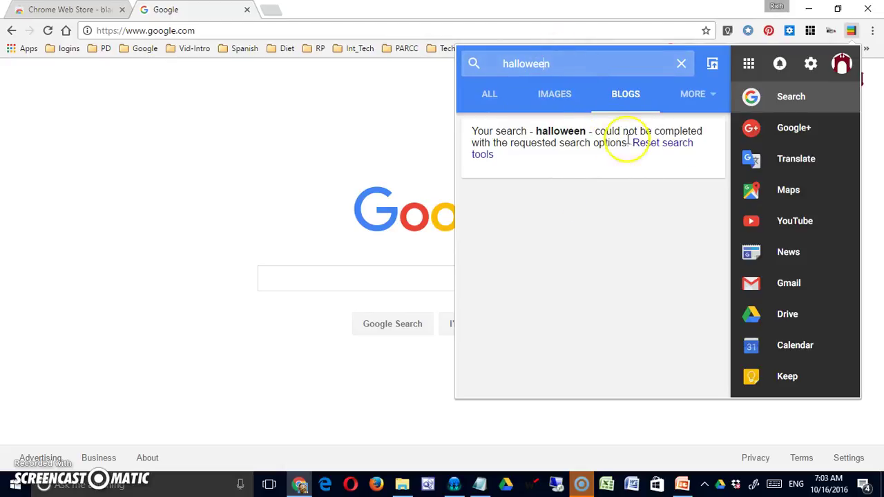
pyautogui.click(555, 97)
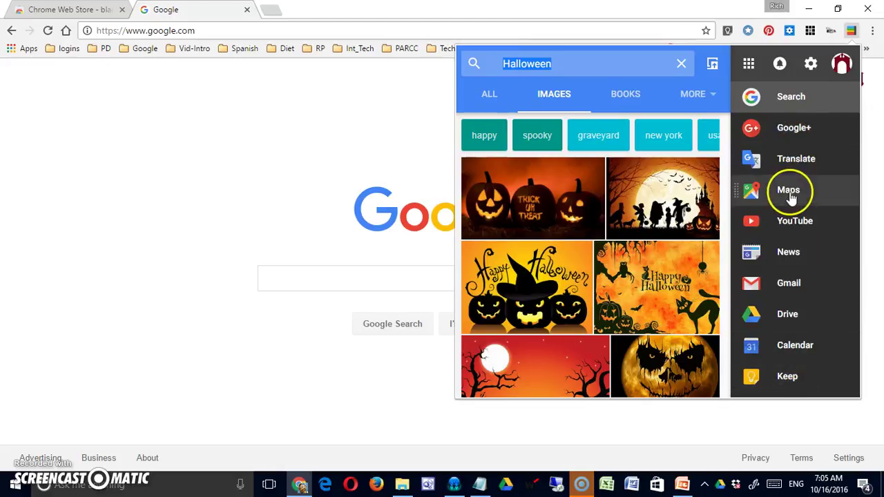
# View the Maps page and the YouTube page inside the Black Menu.
pyautogui.click(790, 191)
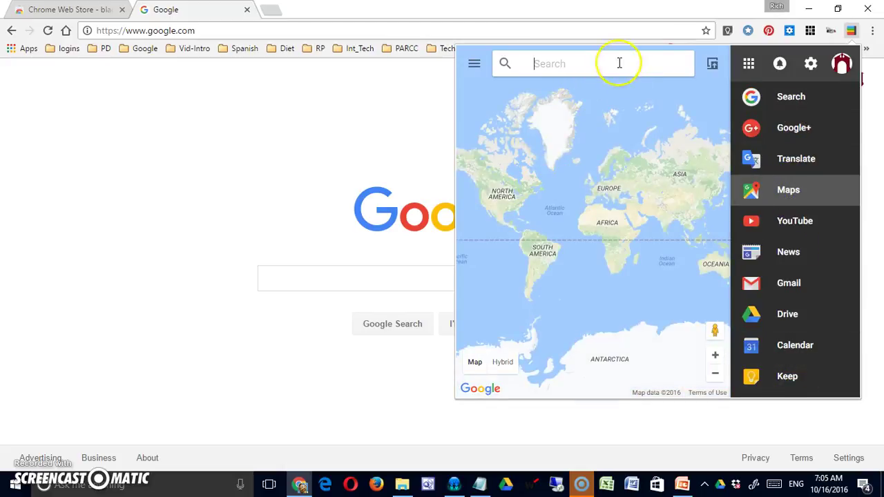
pyautogui.click(784, 224)
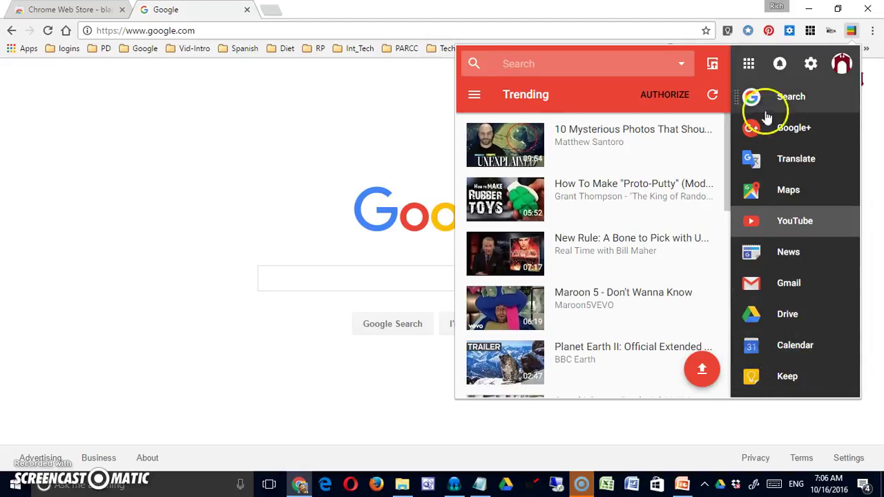
# Show the additional Google pages and add Blogger to the end of the Black Menu's service list, below Keep.
pyautogui.click(747, 62)
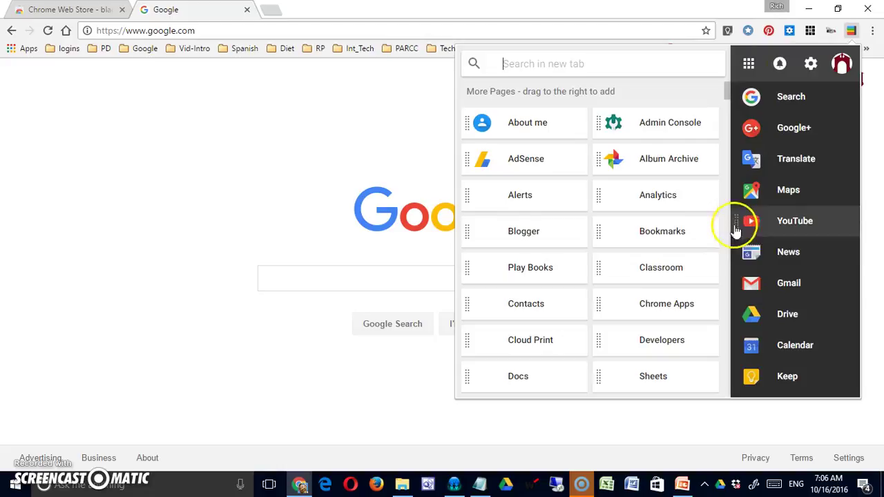
pyautogui.moveTo(524, 235); pyautogui.dragTo(794, 387)
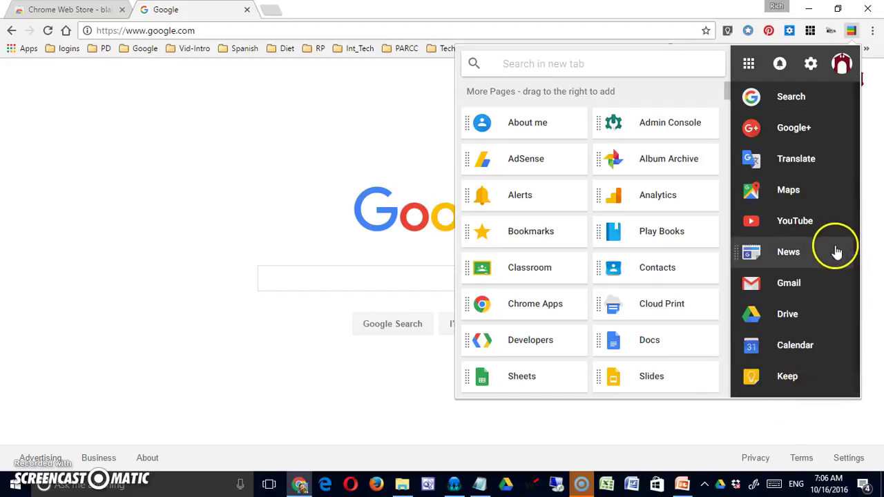
pyautogui.scroll(-1, 831, 278)
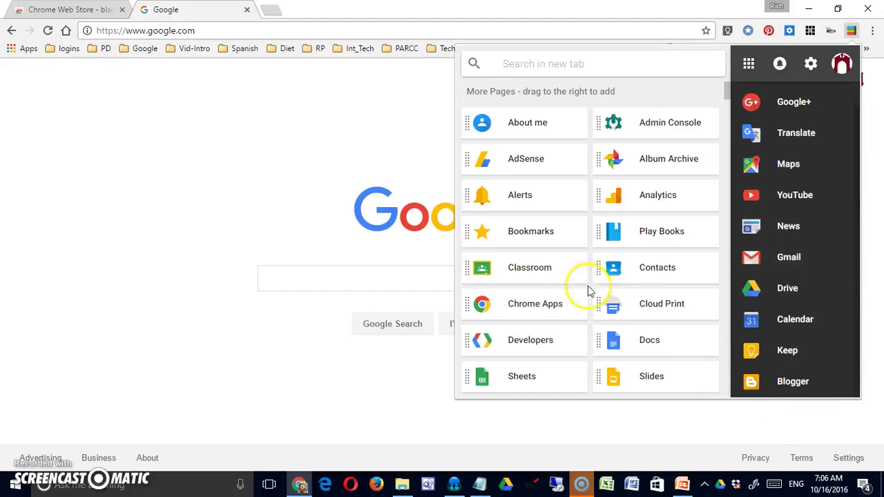
# Add Classroom to the Black Menu's service list between Translate and Maps, and view its page.
pyautogui.moveTo(529, 268); pyautogui.dragTo(782, 166)
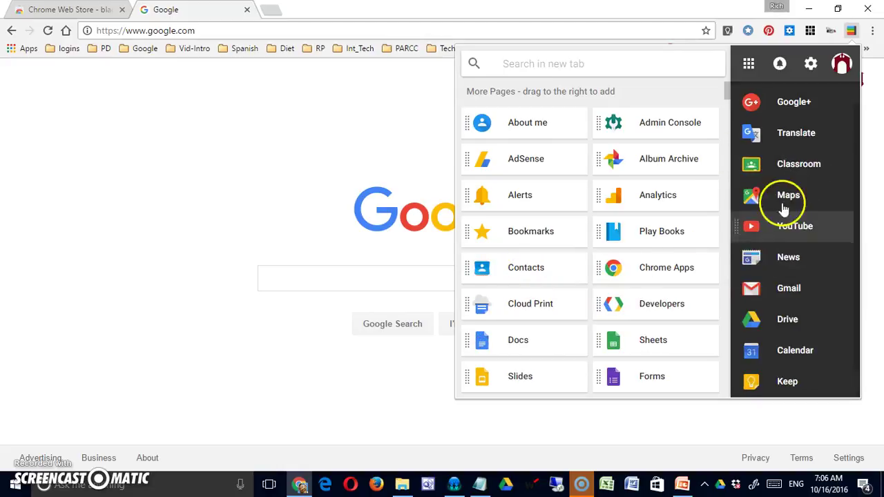
pyautogui.click(794, 172)
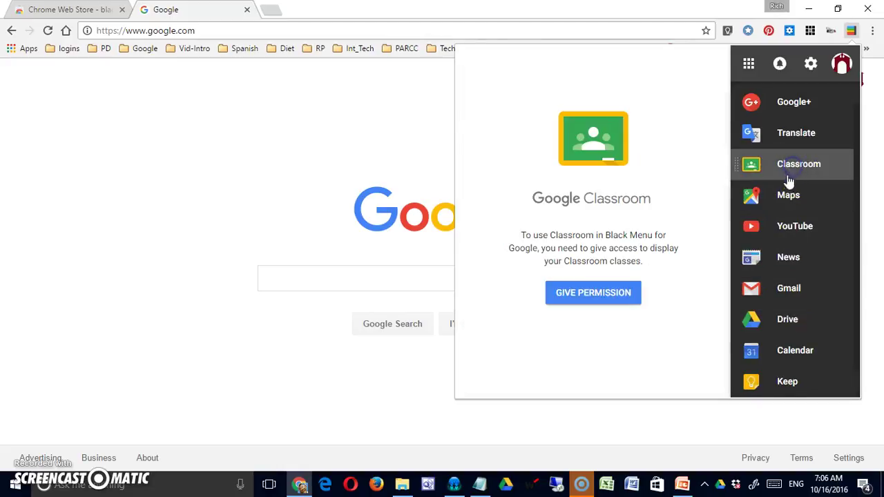
pyautogui.moveTo(788, 185)
pyautogui.mouseDown()
pyautogui.moveTo(751, 208)
pyautogui.moveTo(740, 263)
pyautogui.moveTo(519, 211)
pyautogui.moveTo(780, 200)
pyautogui.mouseUp()
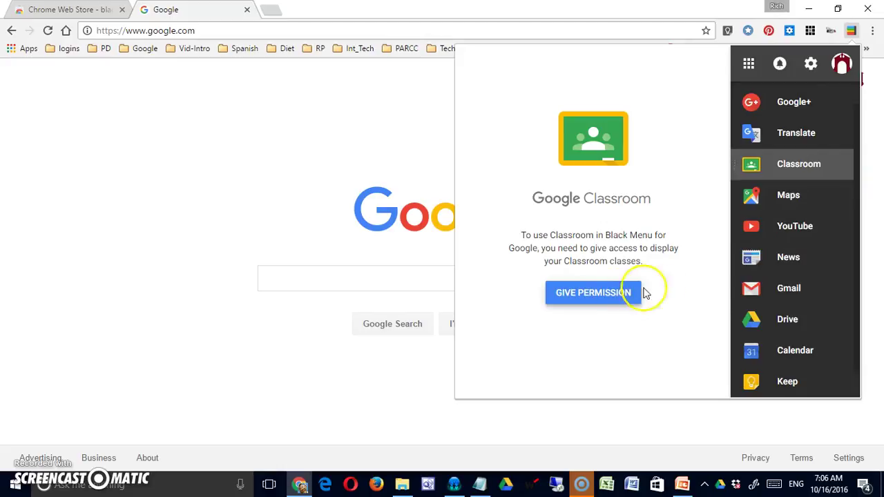
# View the Drive, Gmail, Calendar and Keep pages inside the Black Menu.
pyautogui.click(790, 321)
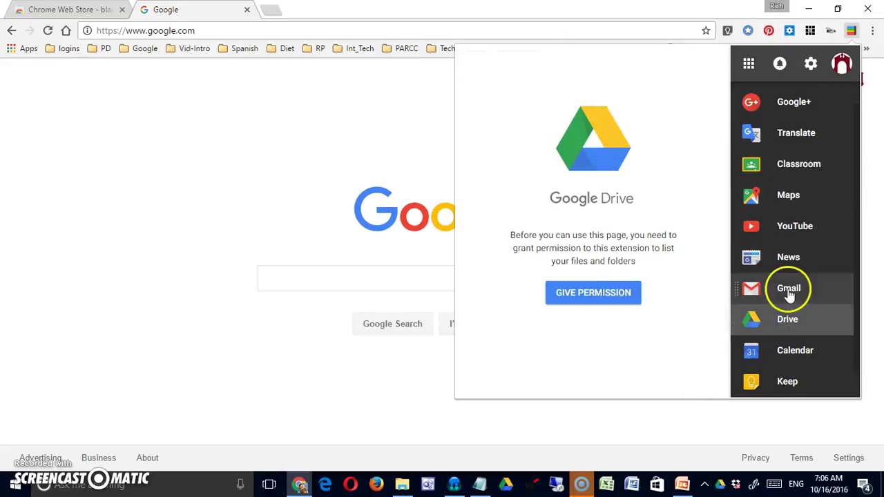
pyautogui.click(788, 292)
pyautogui.click(793, 354)
pyautogui.click(766, 384)
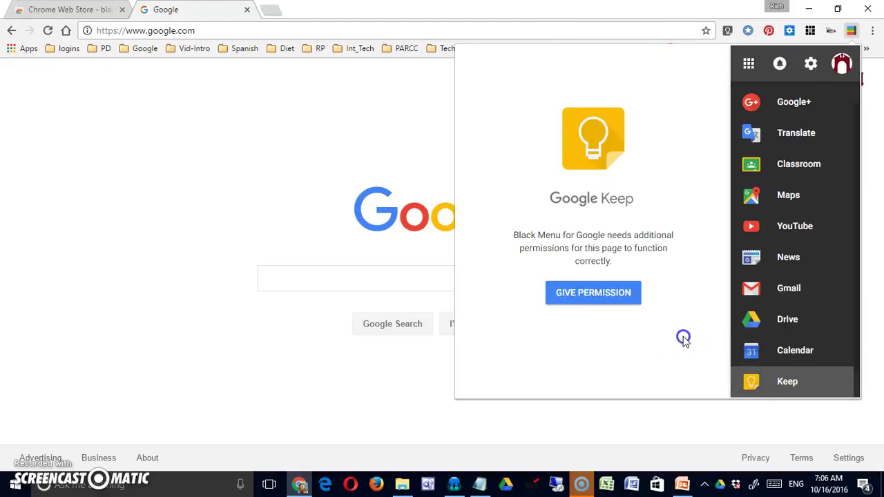
# Show the additional Google pages again and remove Google+ from the Black Menu's service list.
pyautogui.click(751, 66)
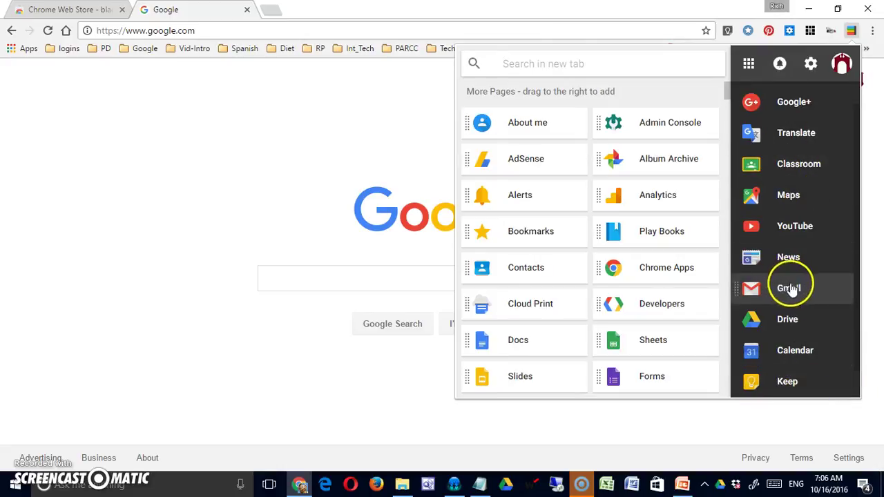
pyautogui.scroll(1, 797, 290)
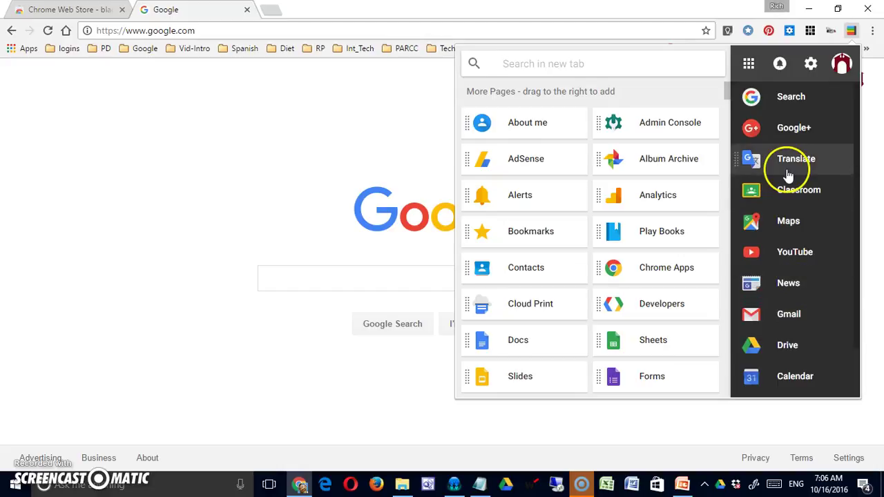
pyautogui.moveTo(774, 138); pyautogui.dragTo(594, 155)
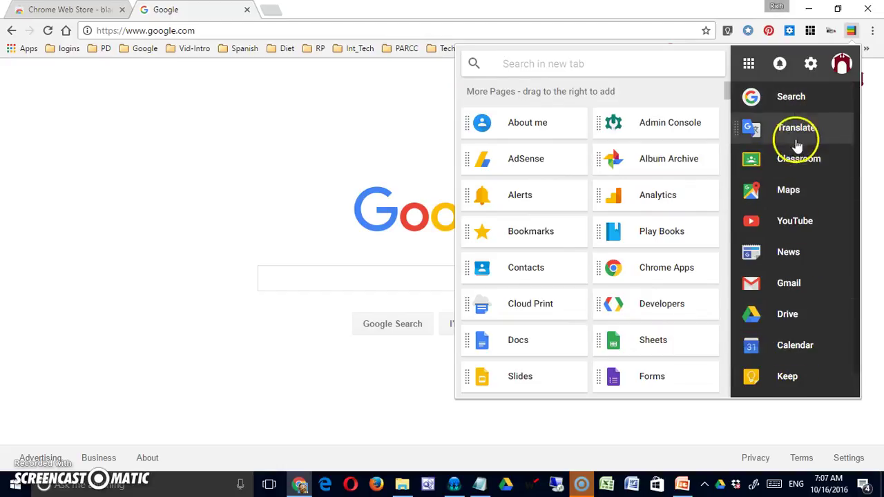
# View the Google notifications and the list of signed-in accounts in the Black Menu.
pyautogui.click(781, 64)
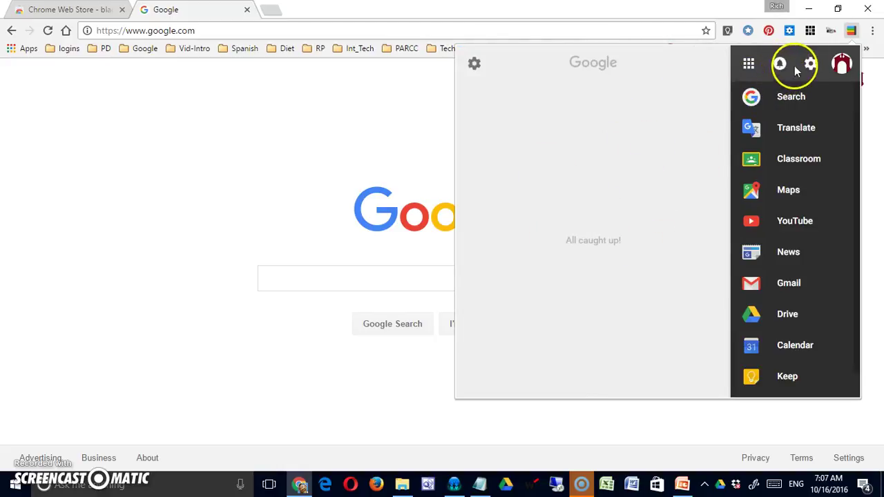
pyautogui.click(842, 63)
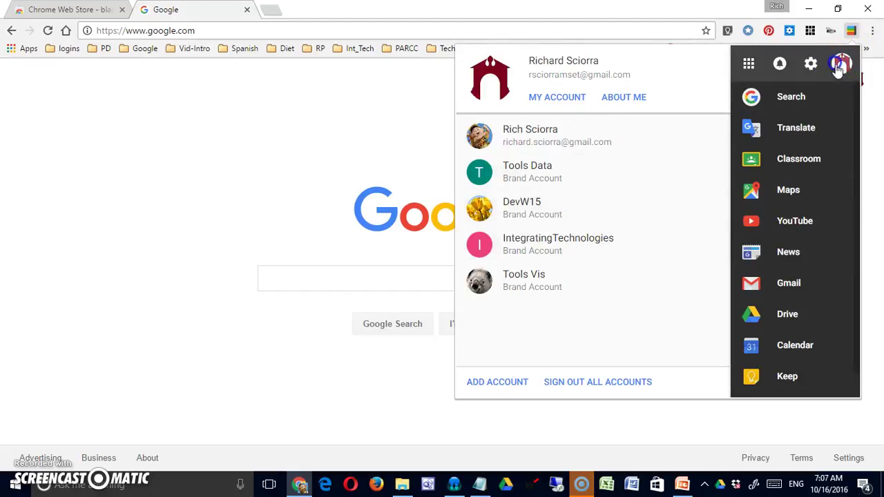
pyautogui.click(673, 71)
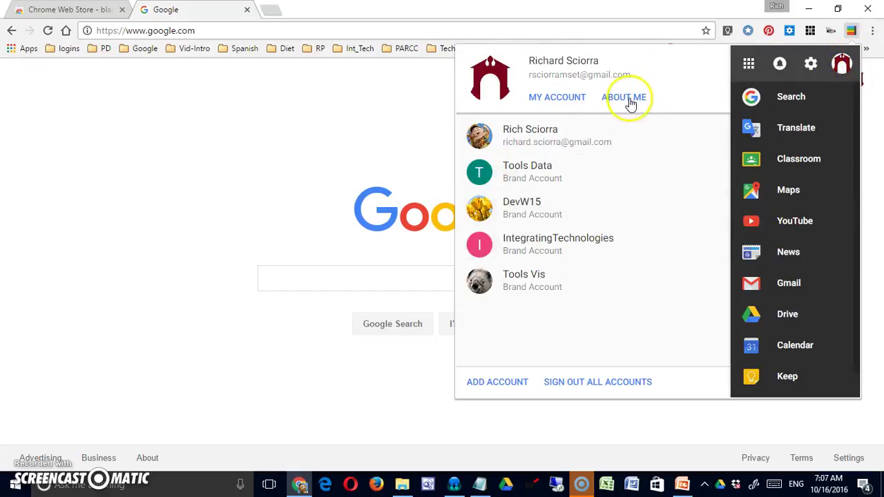
# Open the extension settings and turn sending anonymous usage data off and back on.
pyautogui.click(811, 67)
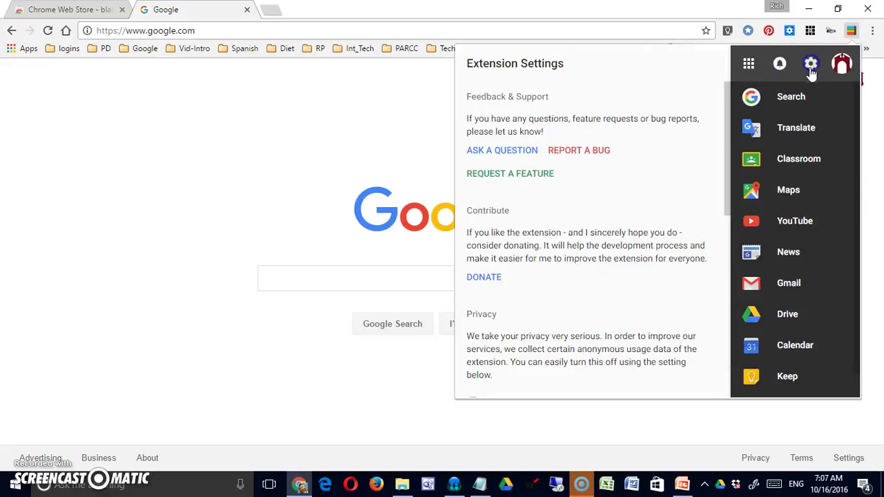
pyautogui.scroll(-4, 640, 194)
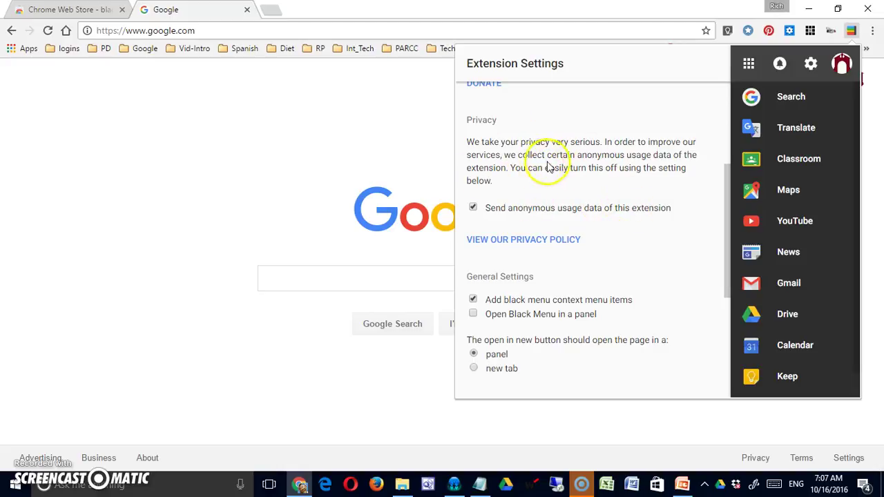
pyautogui.scroll(-2, 592, 198)
pyautogui.scroll(2, 592, 203)
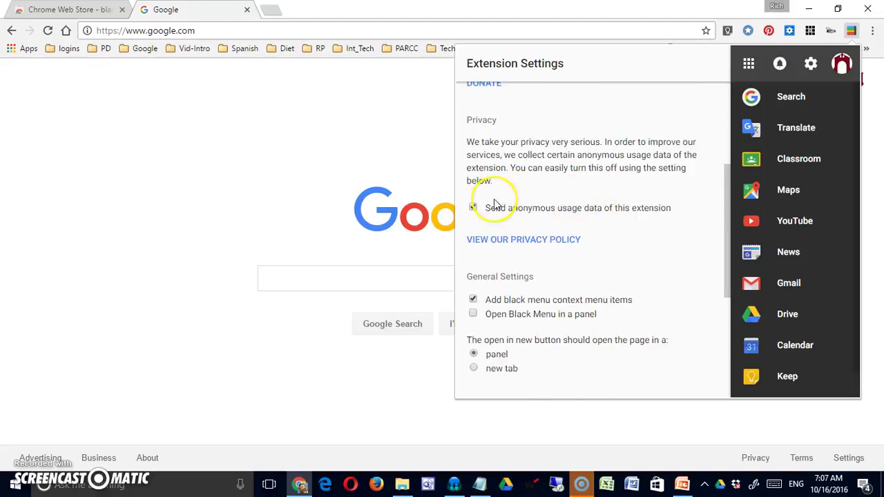
pyautogui.click(474, 217)
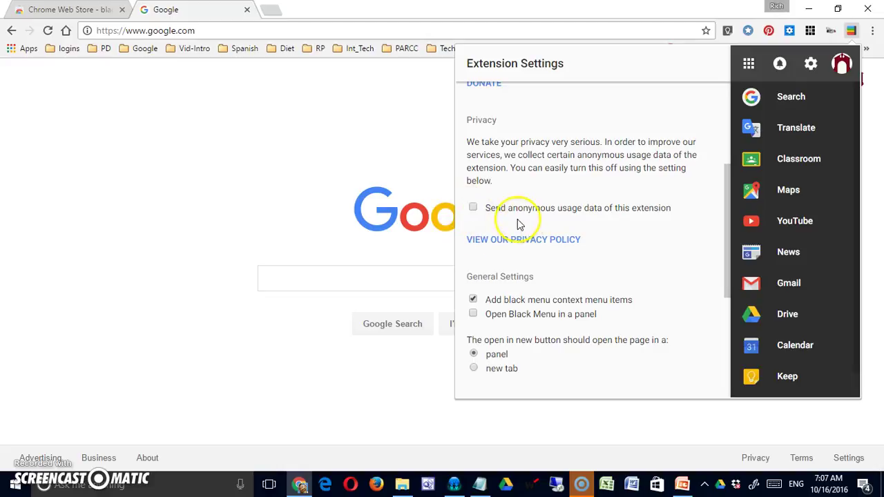
pyautogui.click(474, 208)
# Review the General, Apps, Drive and Maps options in the extension settings and close the Black Menu.
pyautogui.scroll(-2, 543, 247)
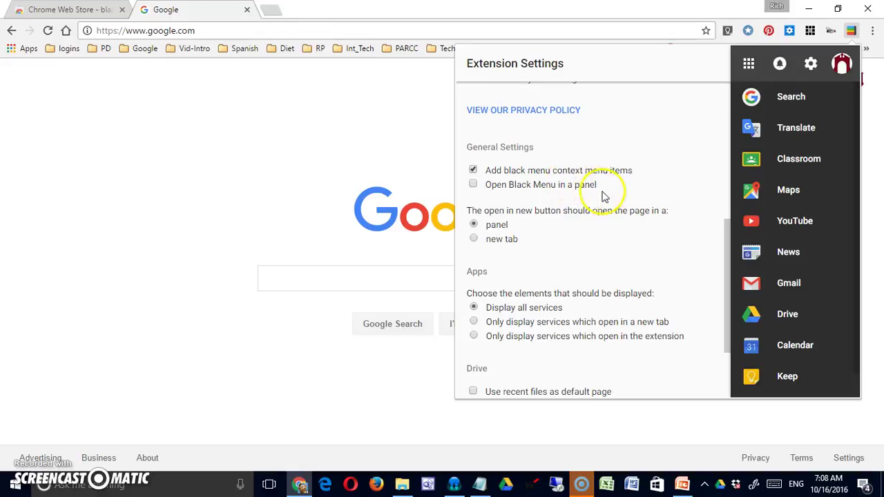
pyautogui.scroll(-3, 611, 204)
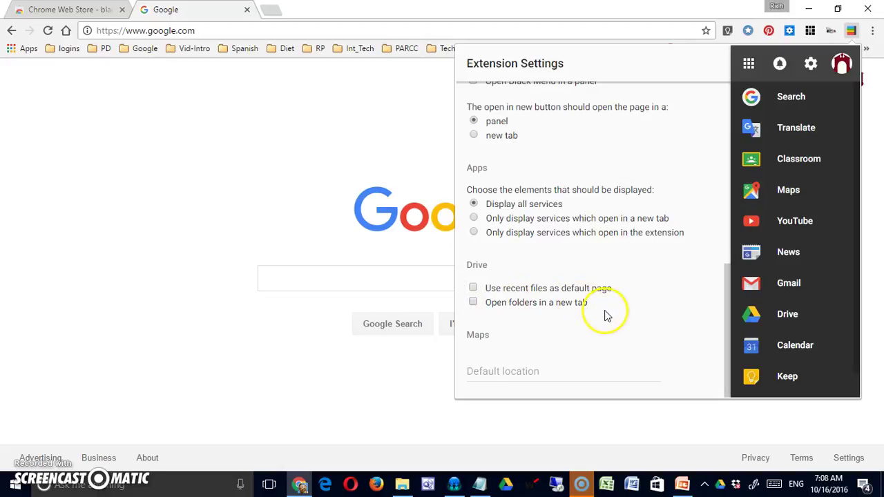
pyautogui.click(490, 377)
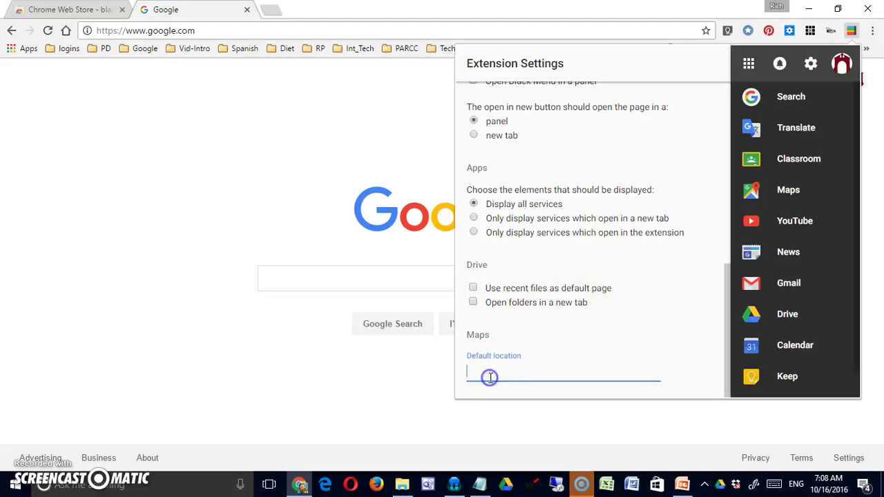
pyautogui.scroll(8, 517, 345)
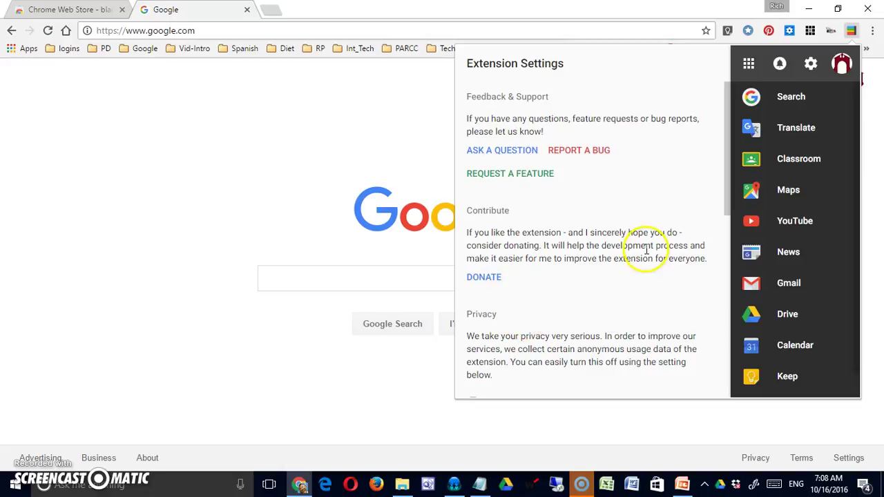
pyautogui.click(351, 183)
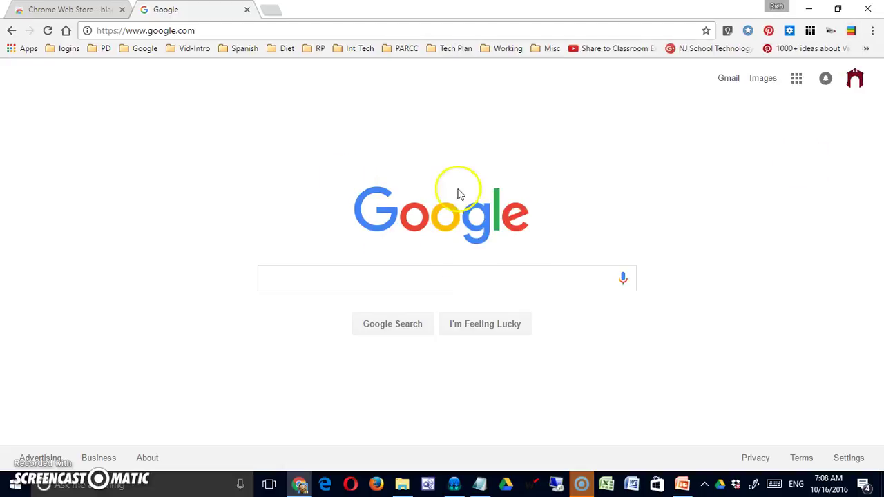
# Move the Black Menu extension's icon directly after the Pinterest icon among the Chrome extensions.
pyautogui.click(852, 33)
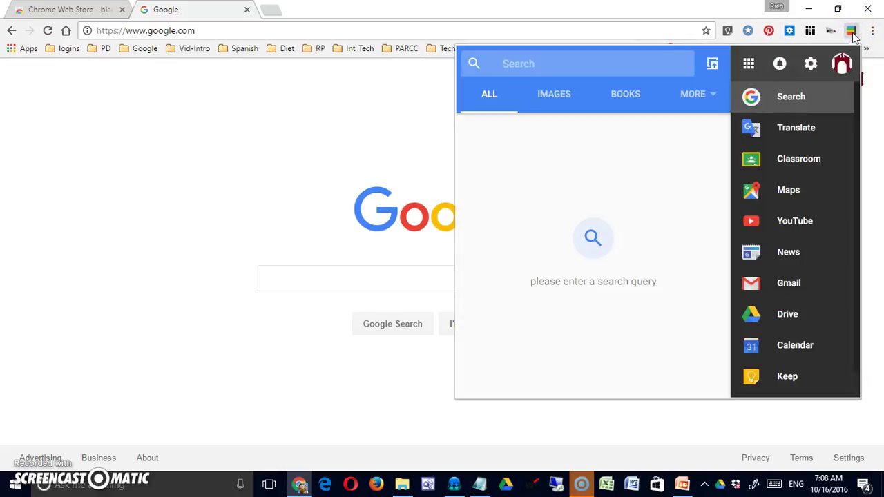
pyautogui.click(818, 33)
pyautogui.moveTo(787, 38); pyautogui.dragTo(786, 41)
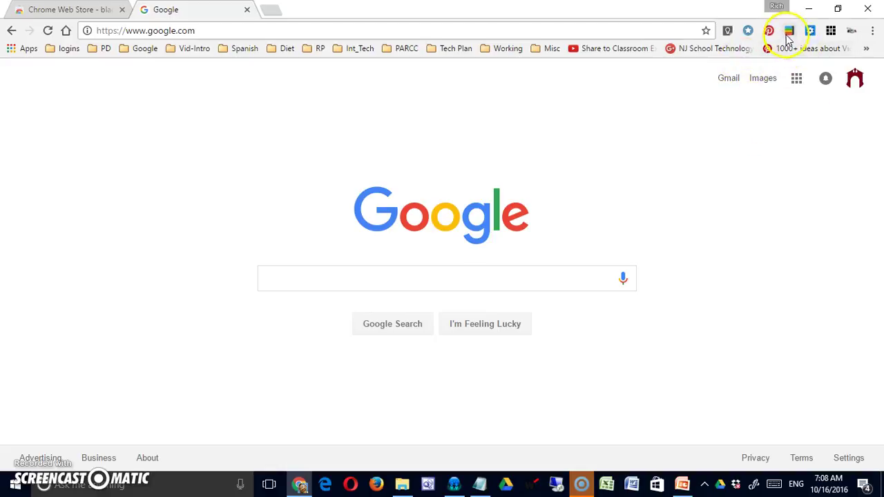
# Open the Black Menu in a new tab to view its full-page layout, and close that tab.
pyautogui.rightClick(788, 36)
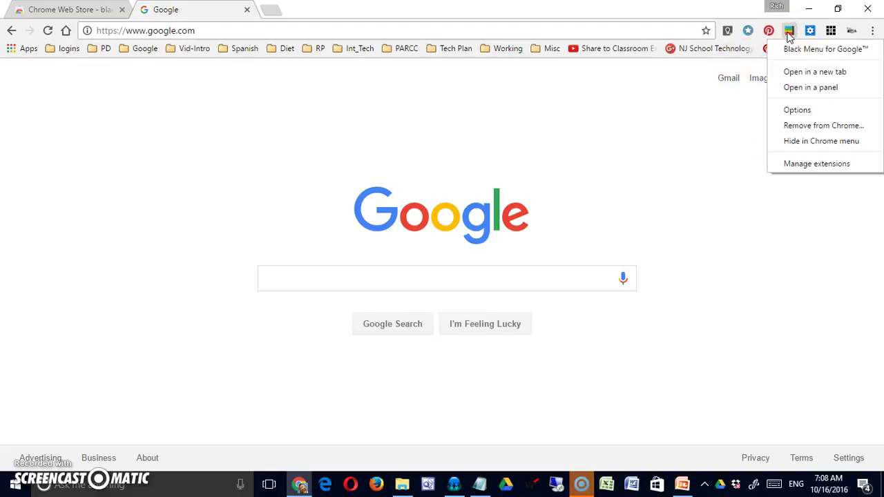
pyautogui.click(795, 51)
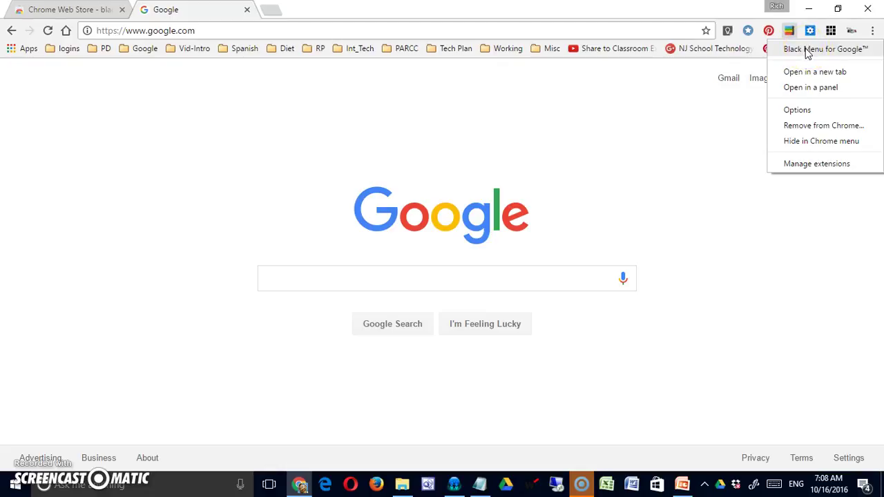
pyautogui.click(805, 71)
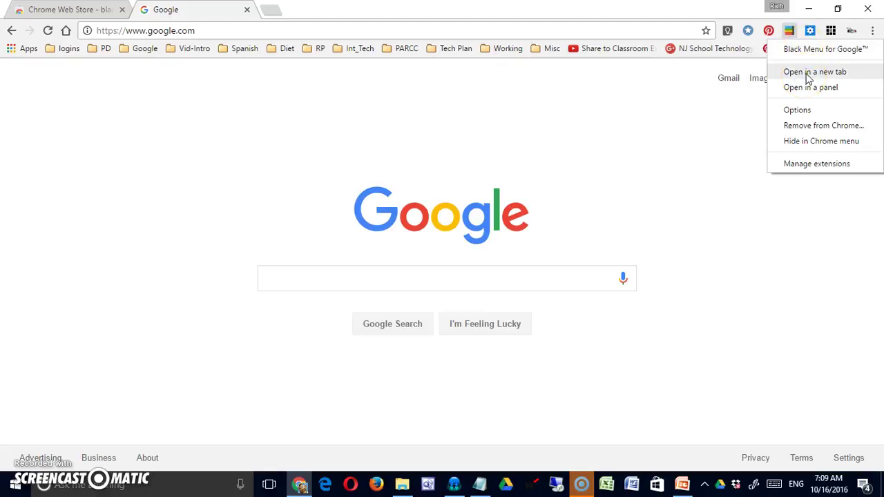
pyautogui.click(808, 73)
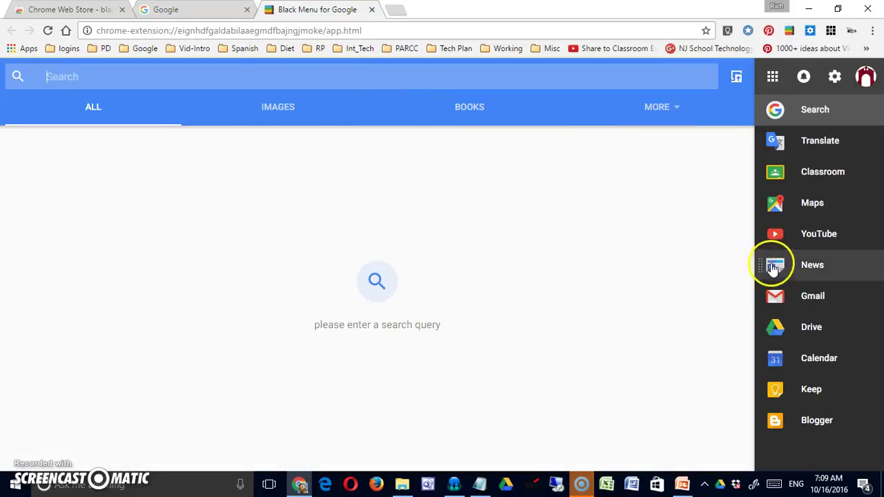
pyautogui.click(375, 9)
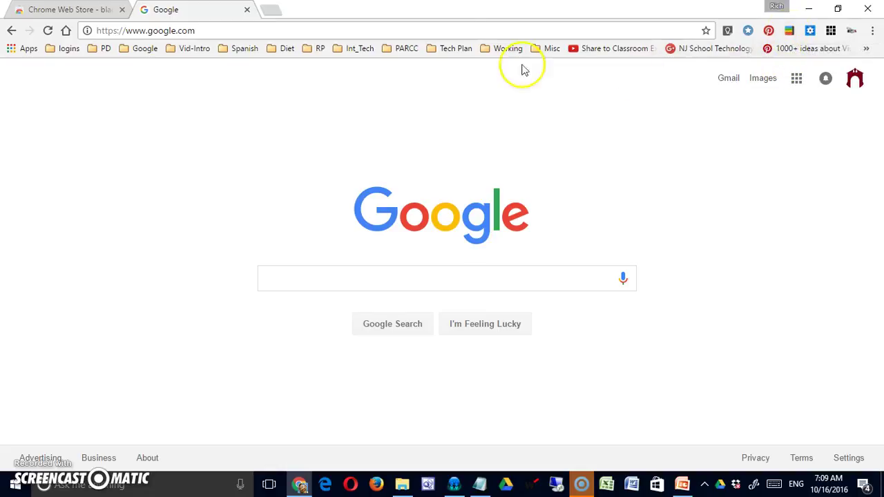
# Hide the Black Menu extension's icon in the Chrome menu.
pyautogui.rightClick(789, 30)
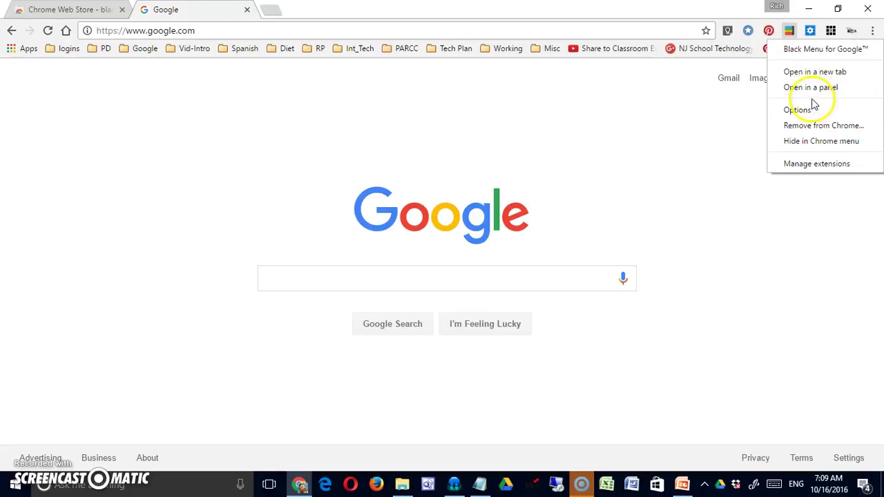
pyautogui.click(815, 128)
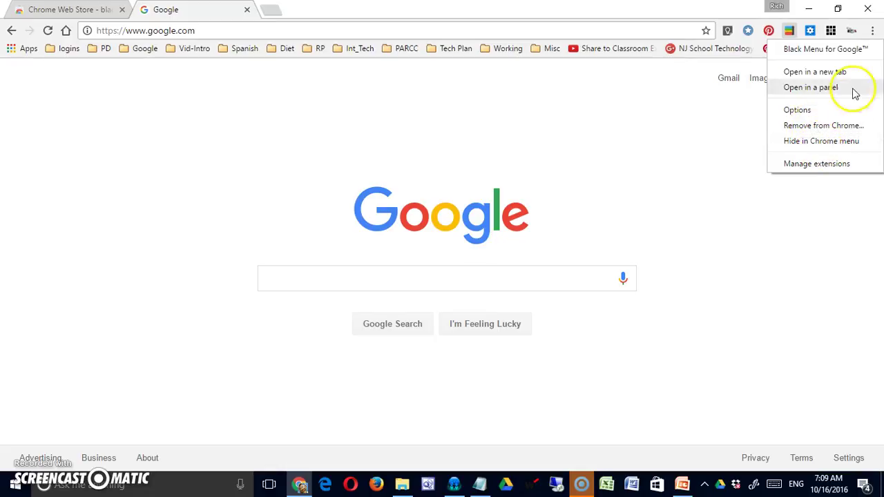
pyautogui.click(838, 141)
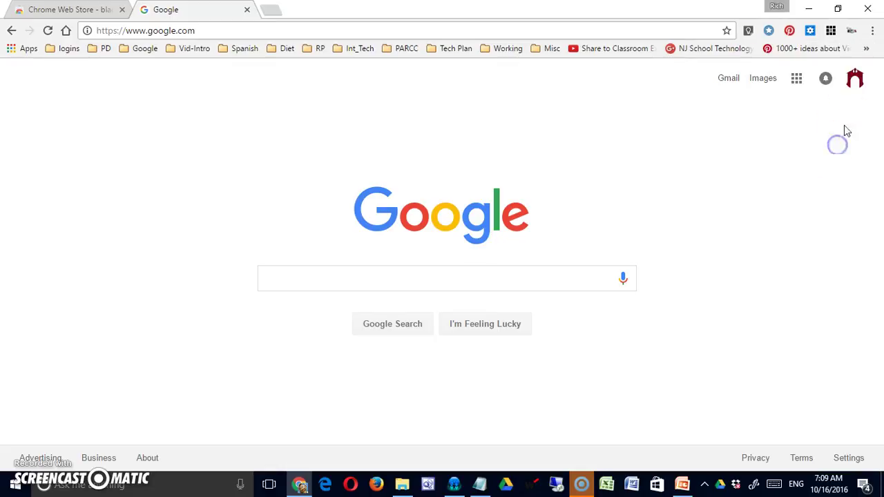
# Show the hidden Black Menu icon in the toolbar again and place it directly after the Pinterest icon.
pyautogui.click(872, 31)
pyautogui.rightClick(741, 49)
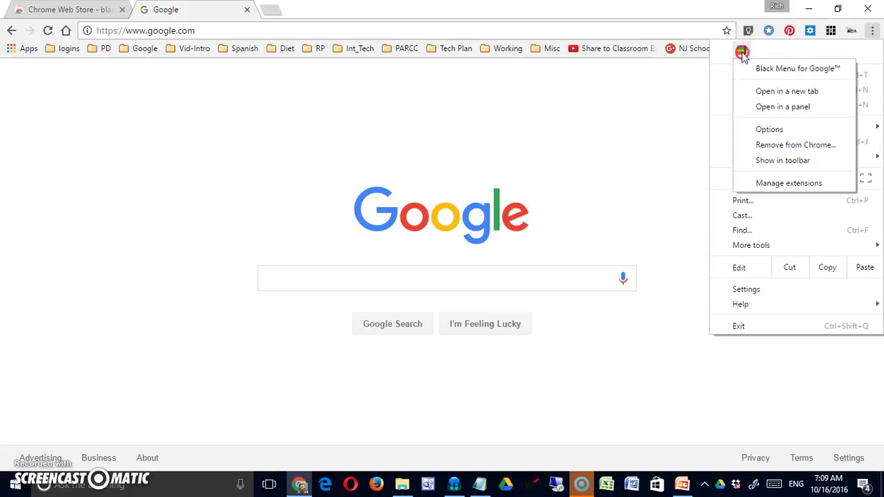
pyautogui.click(781, 159)
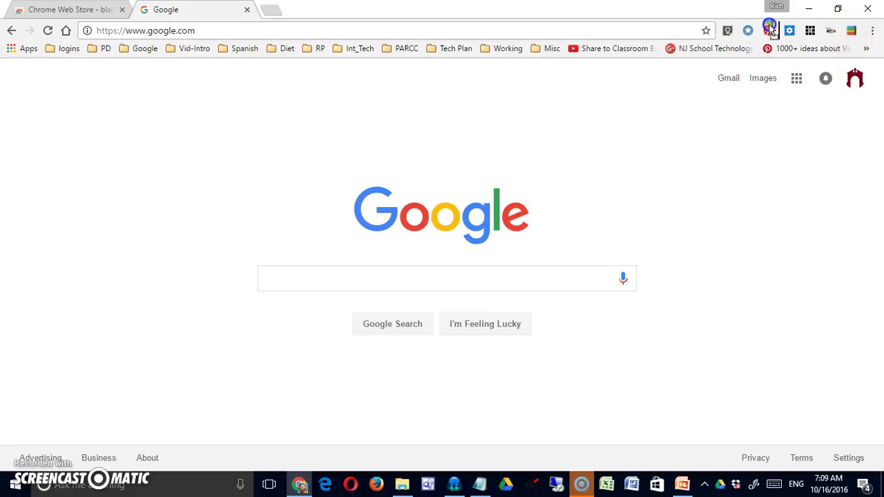
pyautogui.moveTo(778, 31); pyautogui.dragTo(781, 40)
# View Chrome's extension management page from the Black Menu extension's options, and close that tab.
pyautogui.rightClick(792, 37)
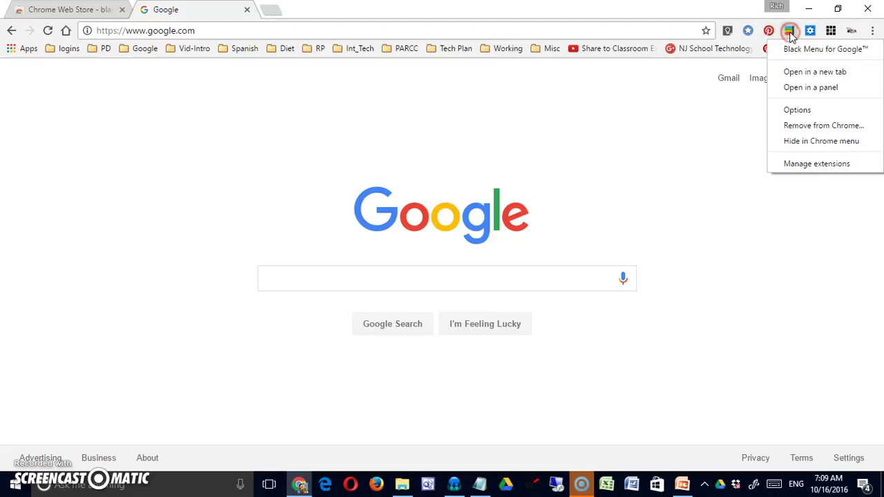
pyautogui.click(822, 165)
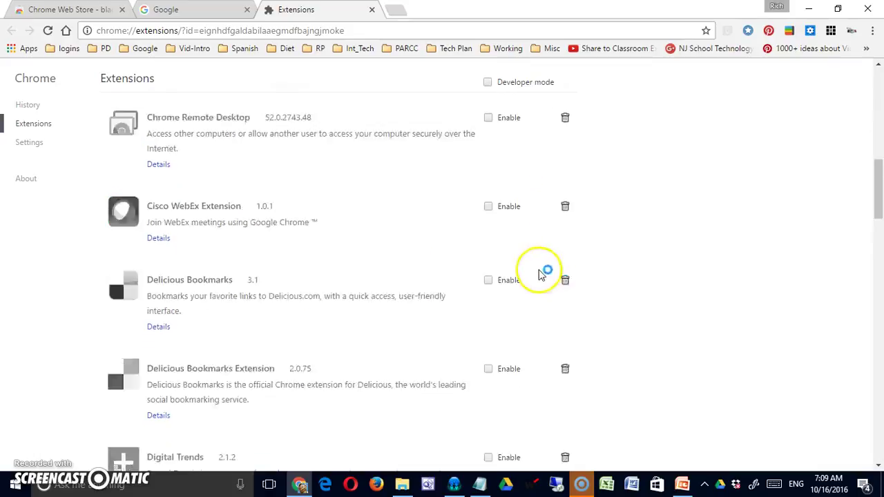
pyautogui.click(371, 10)
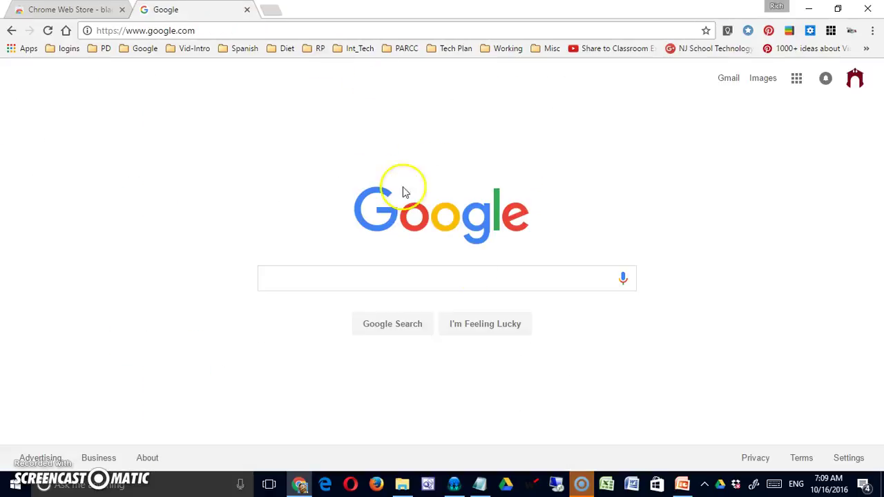